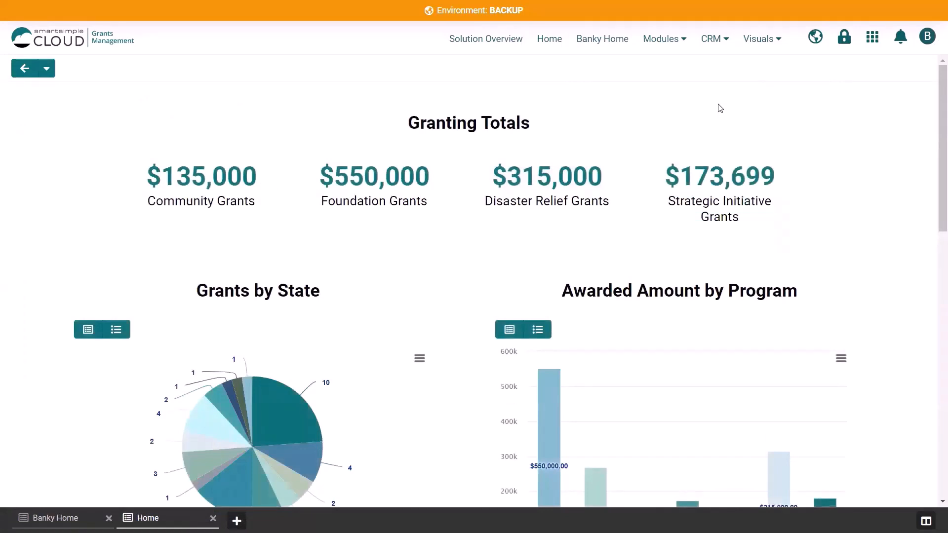
- Open the shortcuts list of the Common user role from the Users section of Global Settings
click(872, 40)
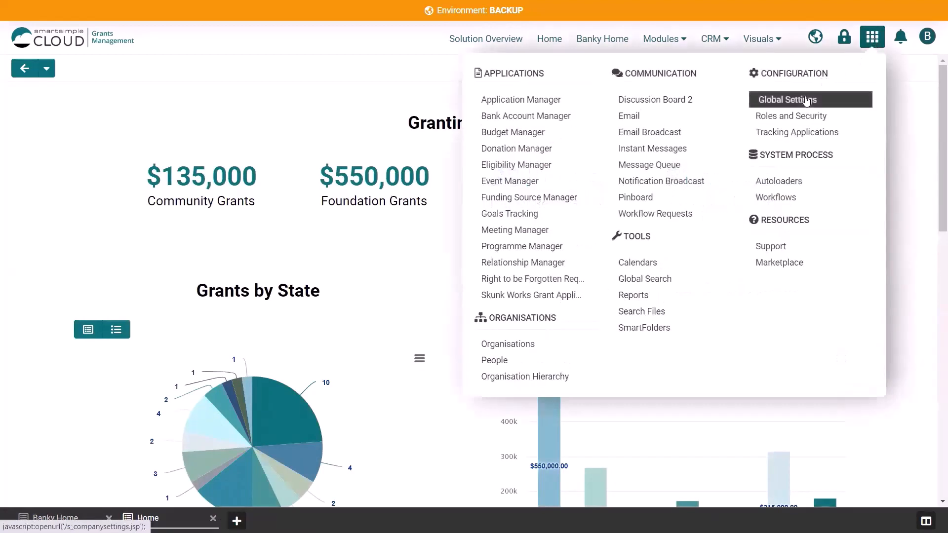
click(806, 101)
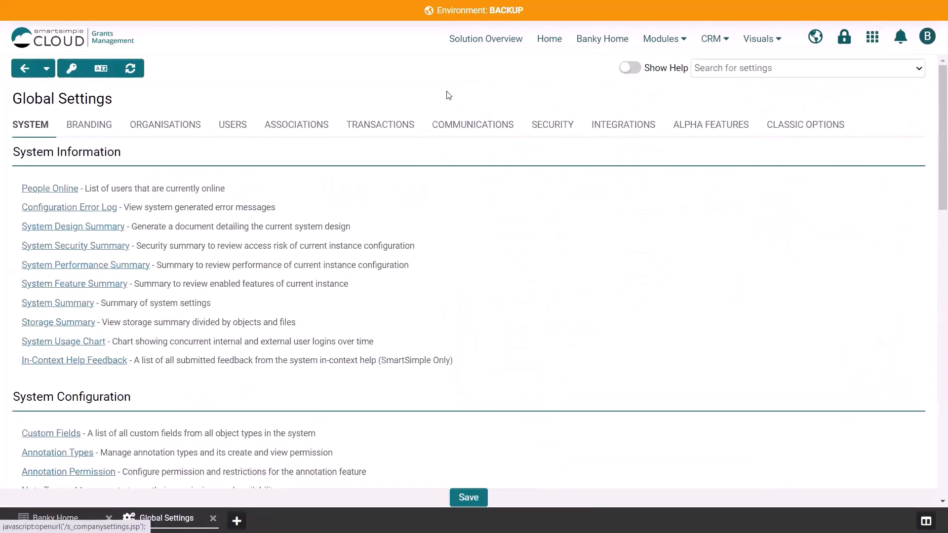
click(247, 127)
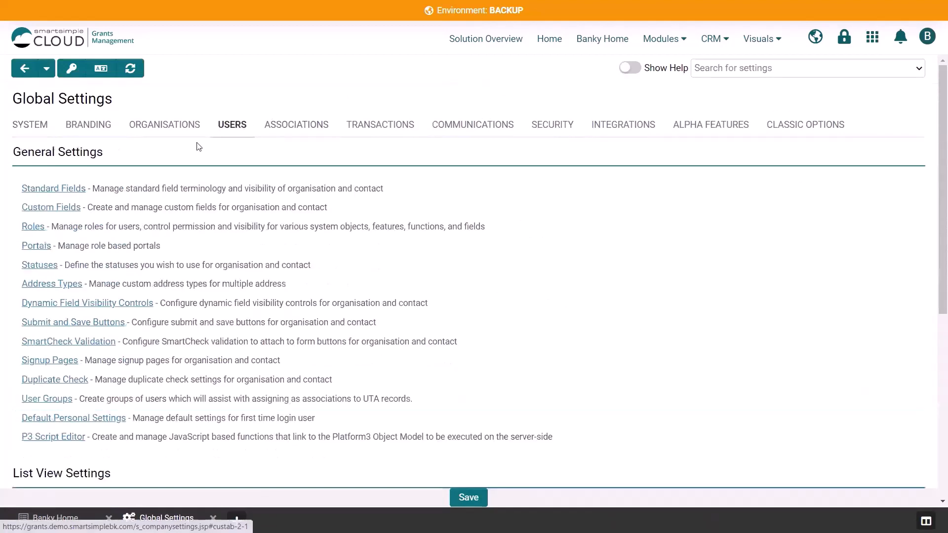
click(33, 231)
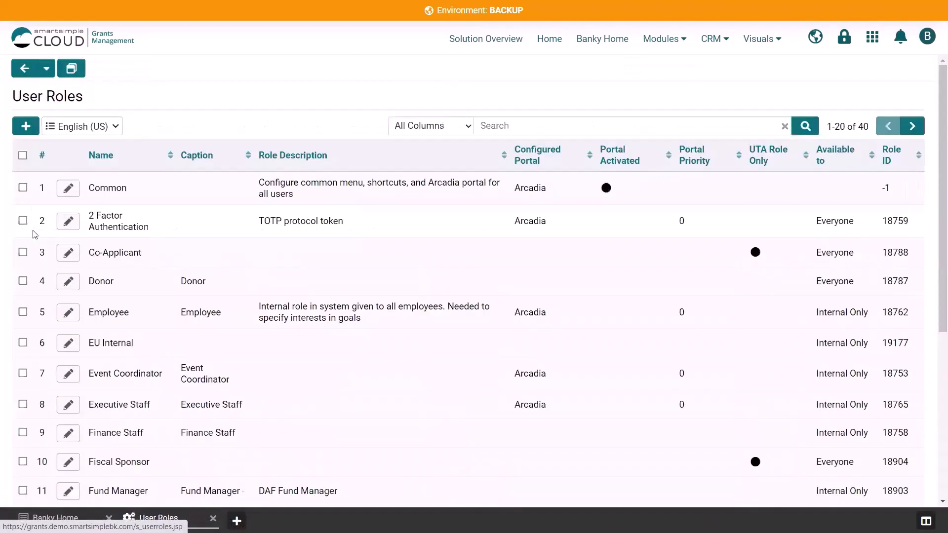
click(69, 189)
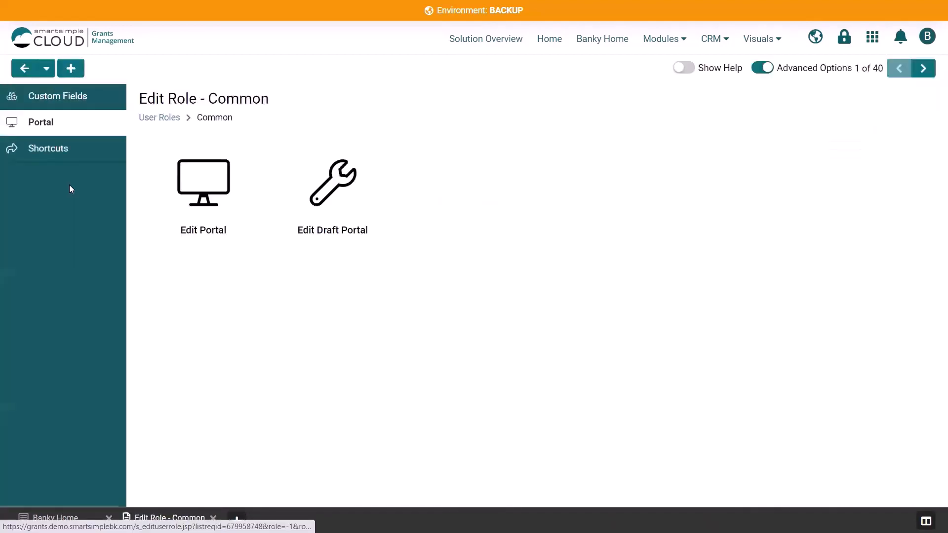
click(50, 151)
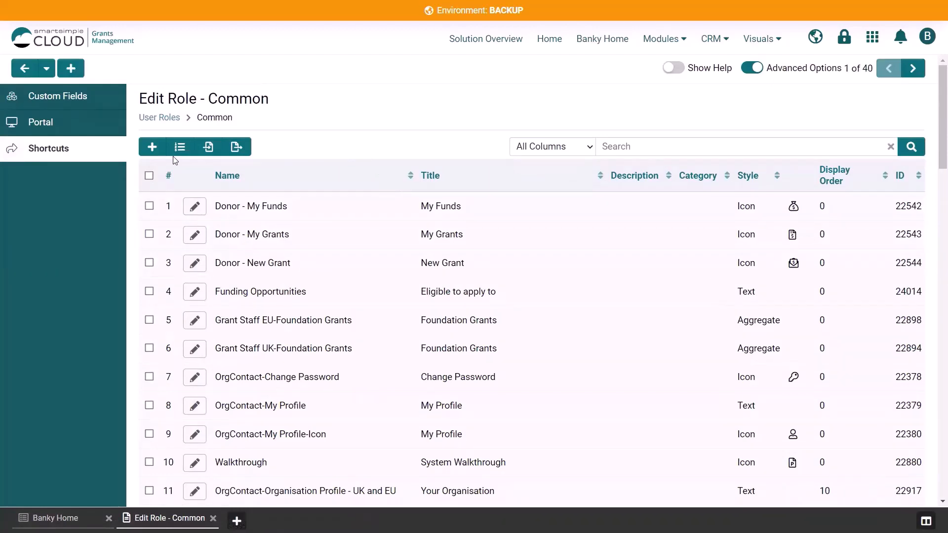
- Start a new shortcut with the name "Open profile" and the title "My Profile"
click(149, 147)
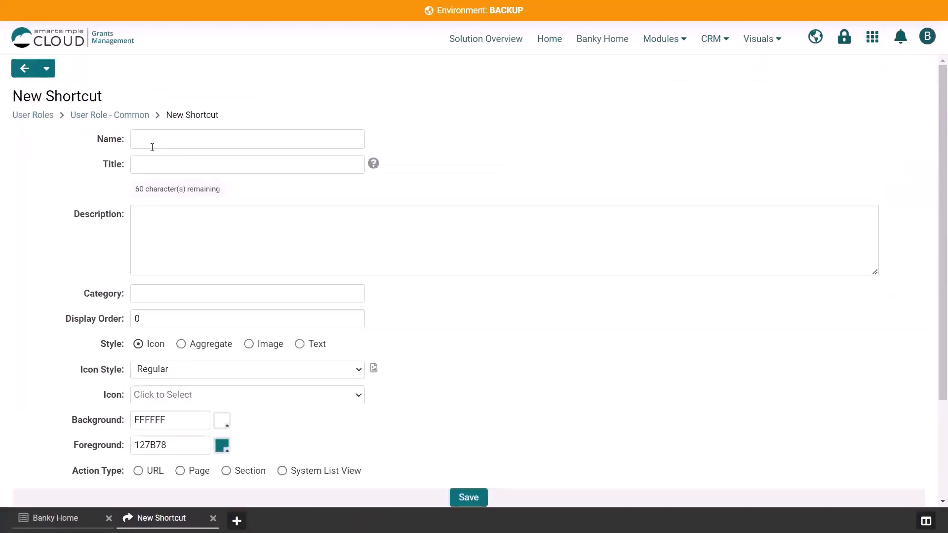
click(152, 144)
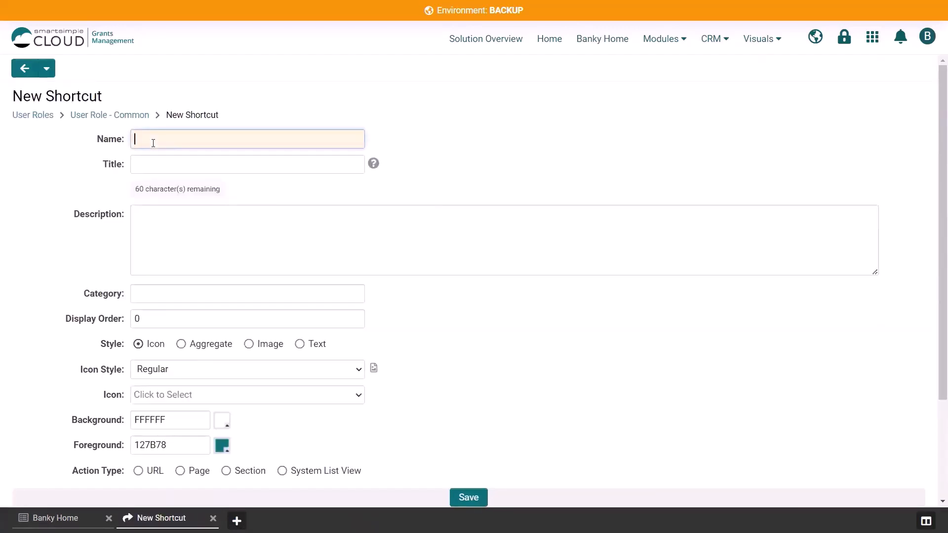
text(Open profile)
click(143, 165)
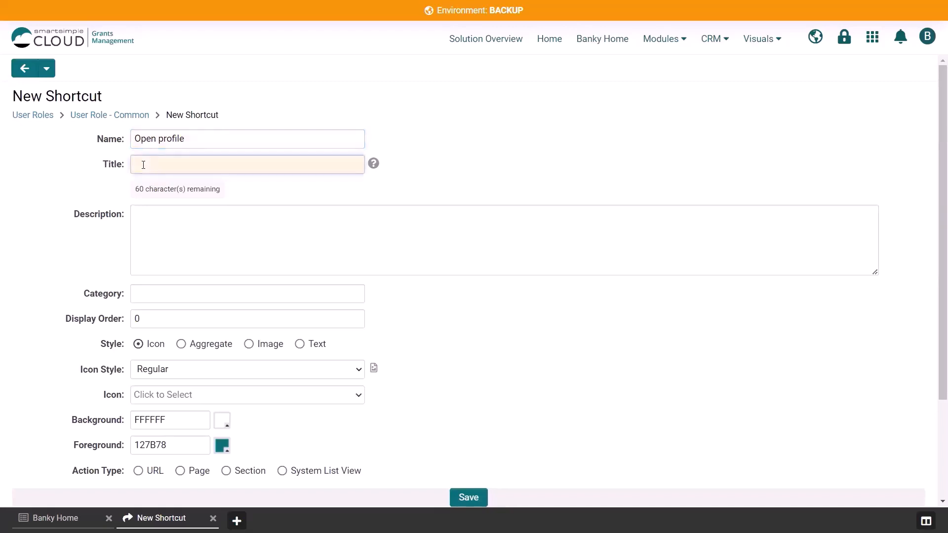
text(My Profile)
- Find and assign the "user" icon to the new shortcut
click(165, 395)
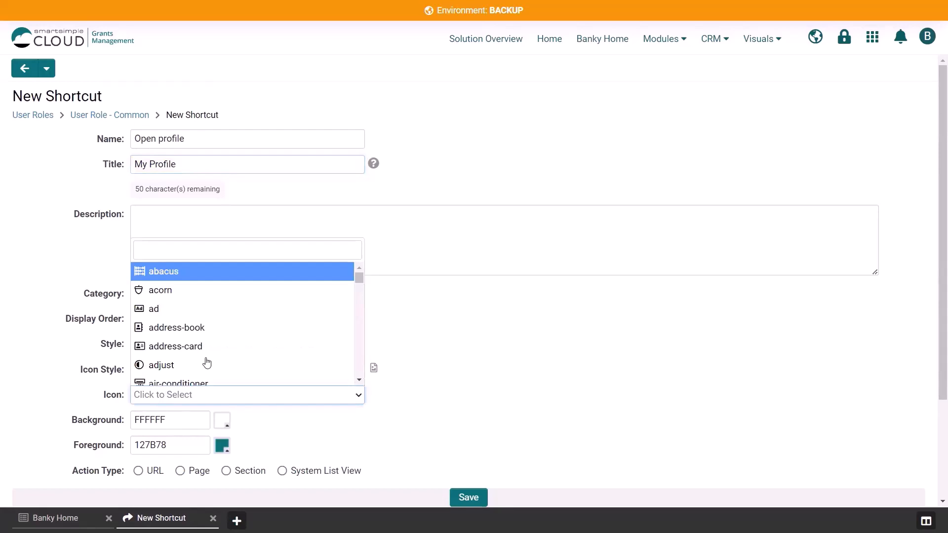
click(238, 244)
text(user)
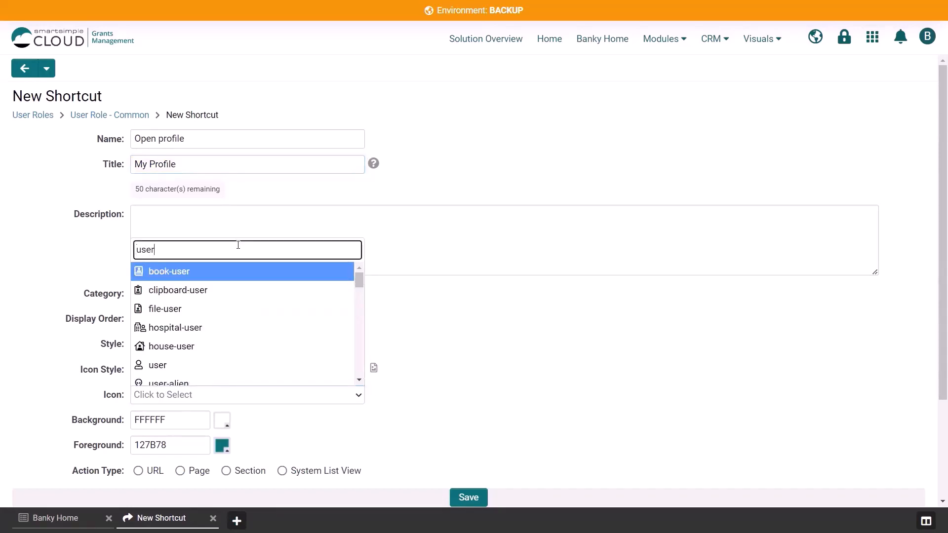
click(214, 366)
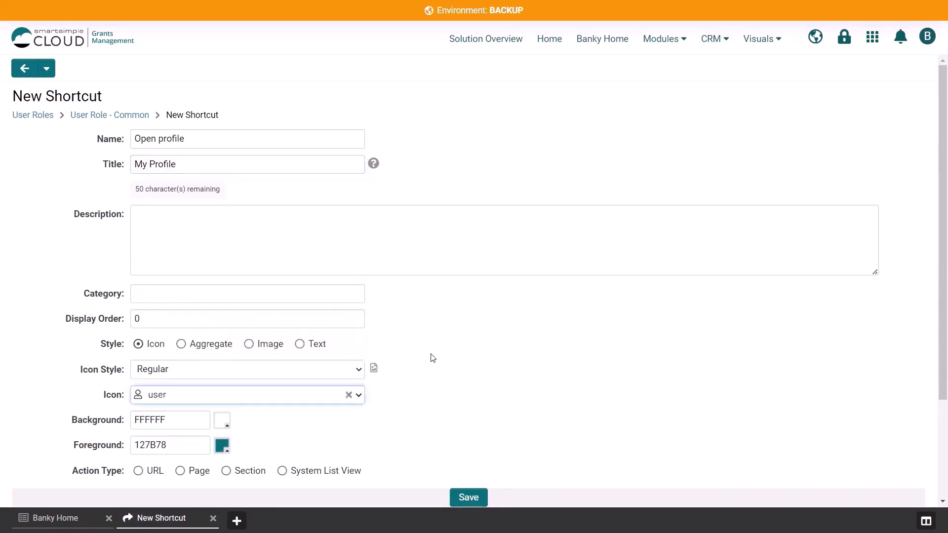
- Give the shortcut a URL action looked up from the People object's View My Profile action, and save the shortcut
scroll(430, 357, down, 3)
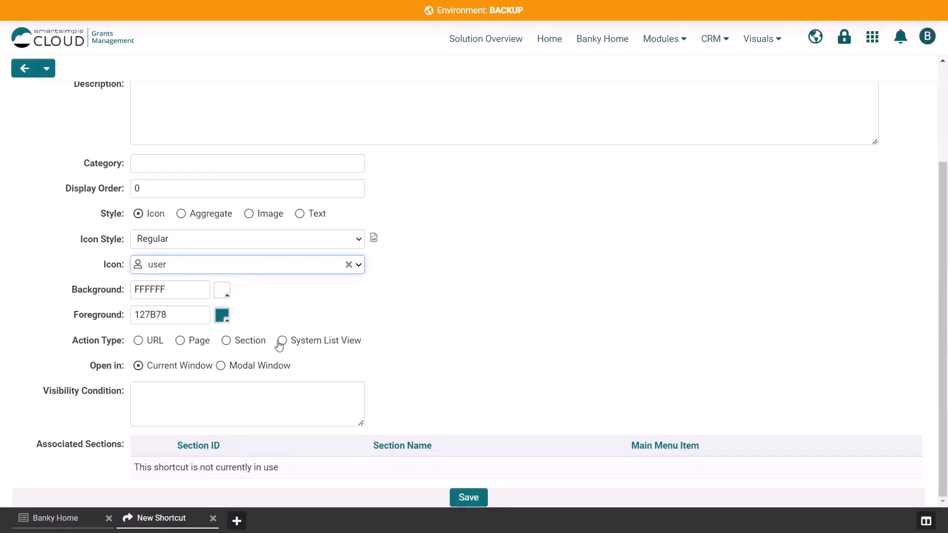
click(139, 340)
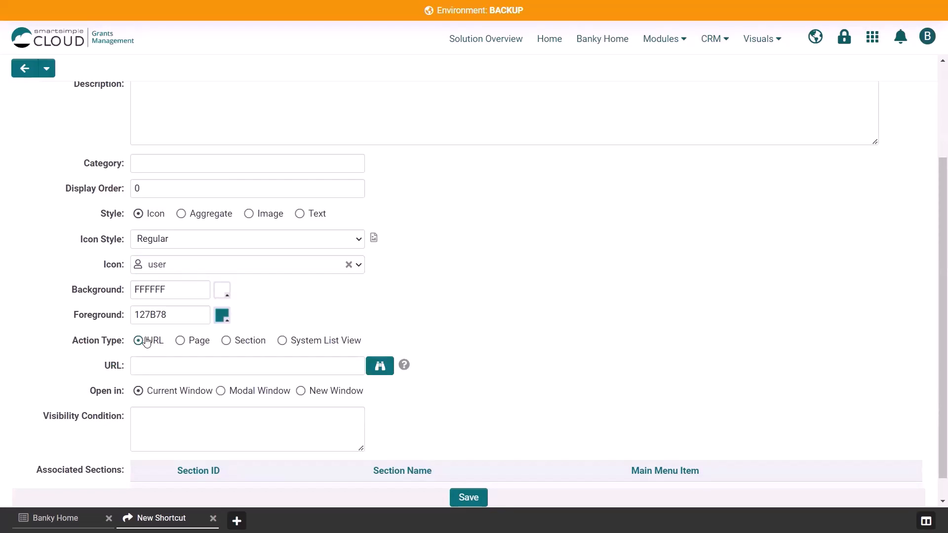
click(380, 366)
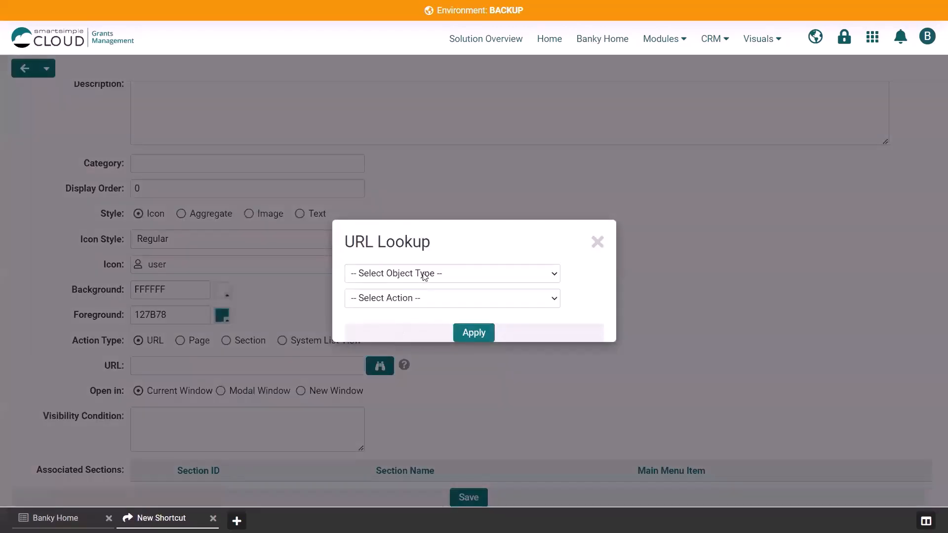
click(425, 274)
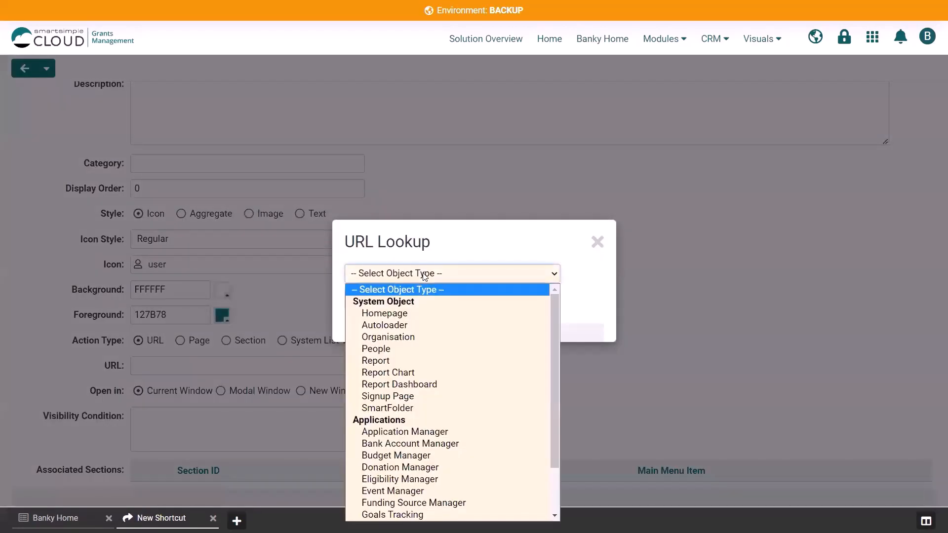
click(401, 346)
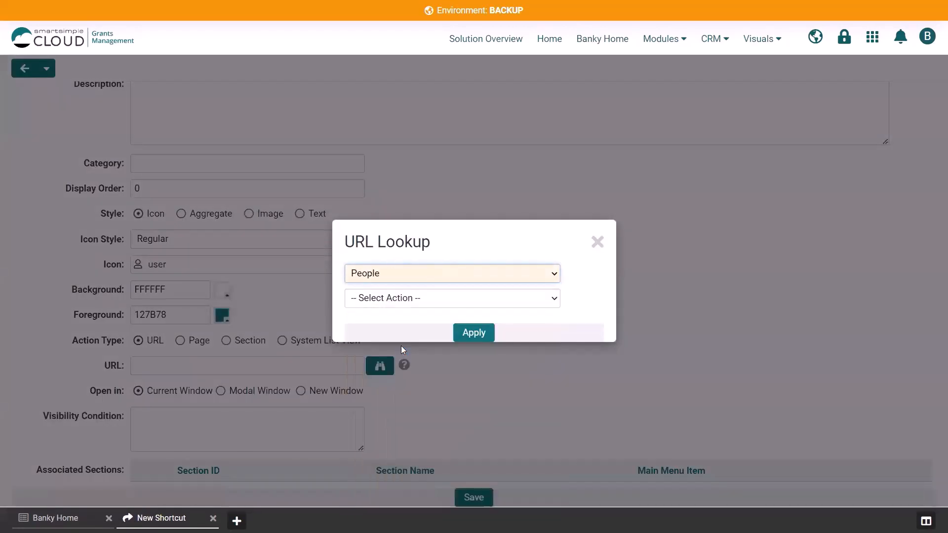
click(417, 299)
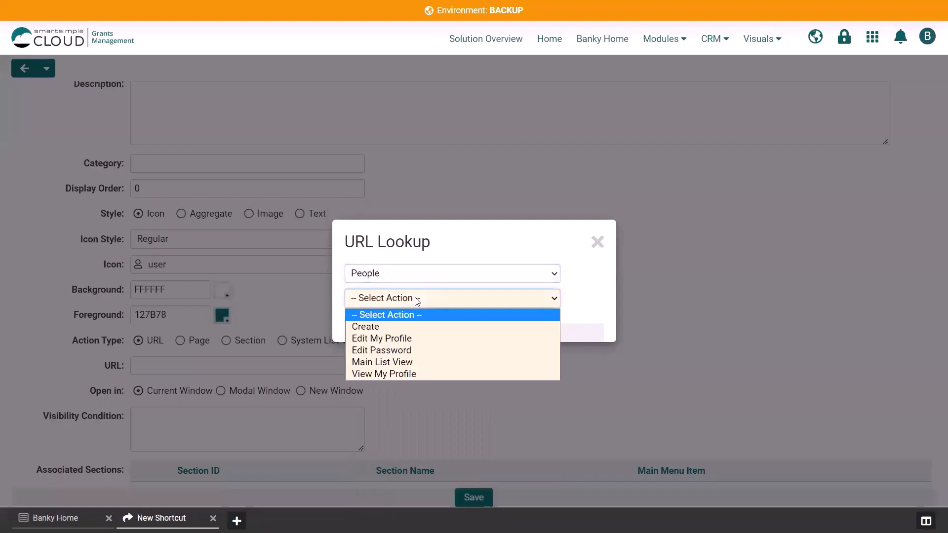
click(417, 374)
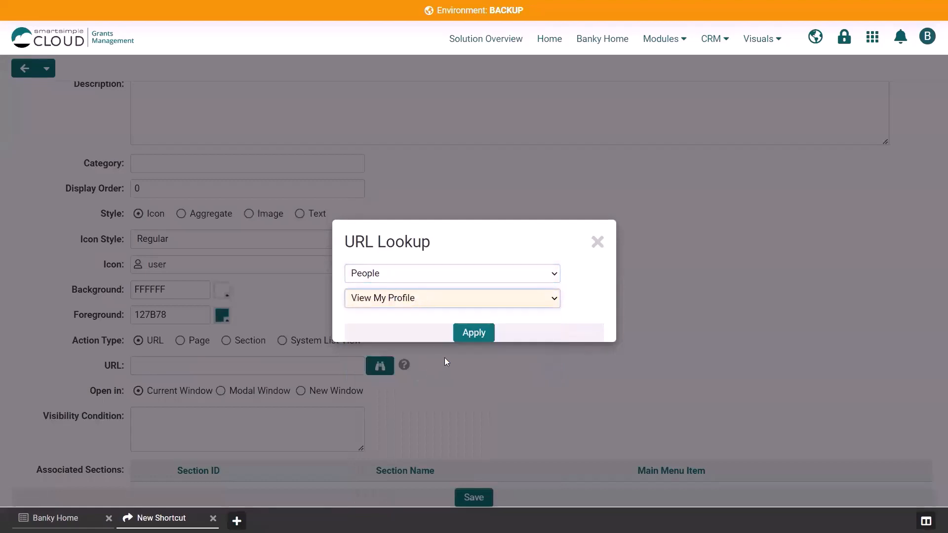
click(470, 338)
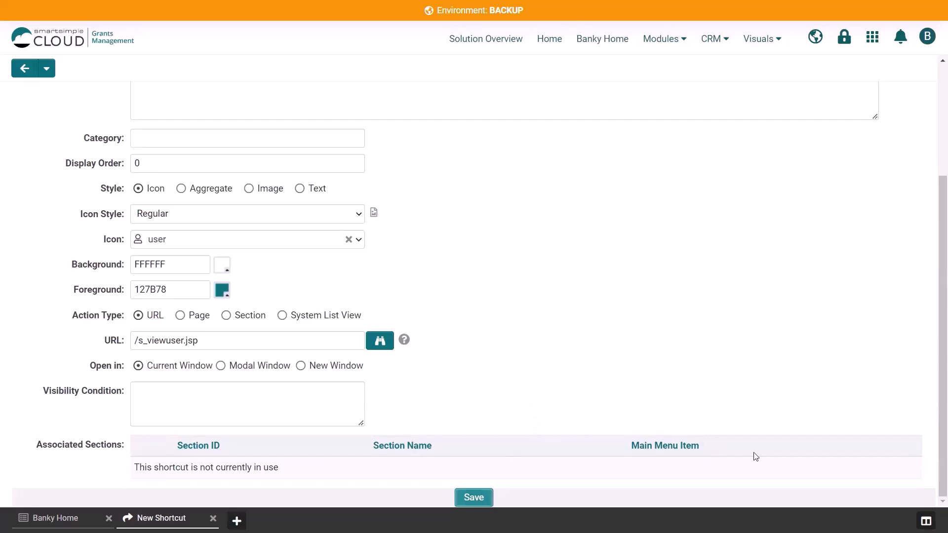
click(474, 497)
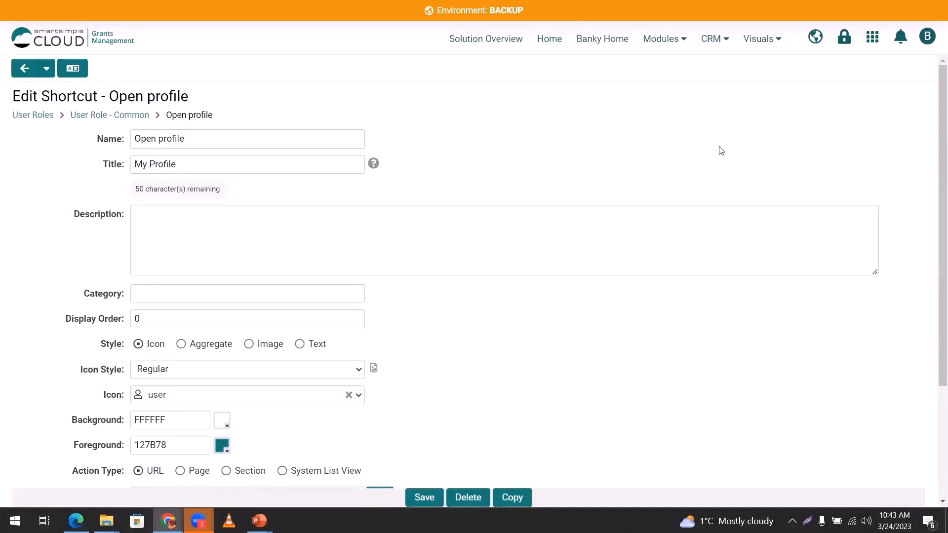
- Open the Personal shortcuts section of the Banky Home page in the Common role's portal for editing
click(135, 118)
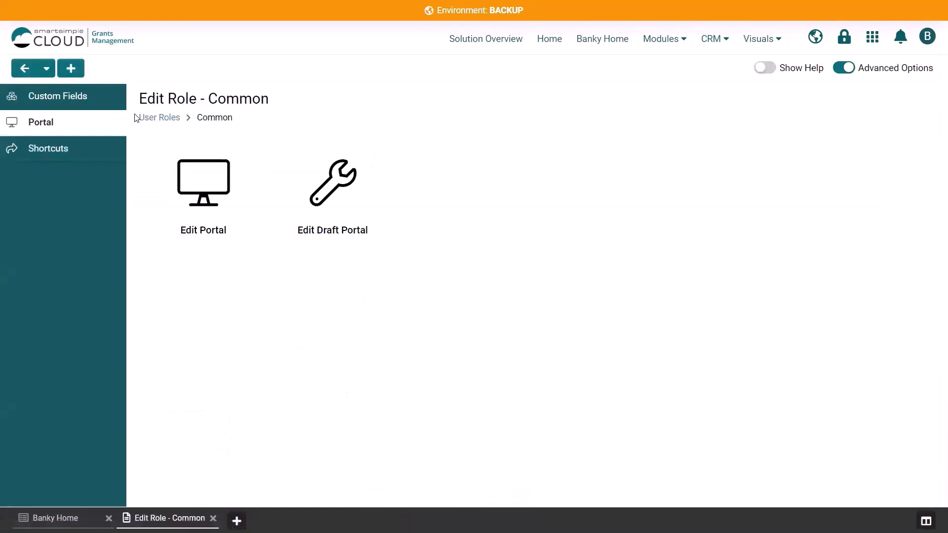
click(217, 182)
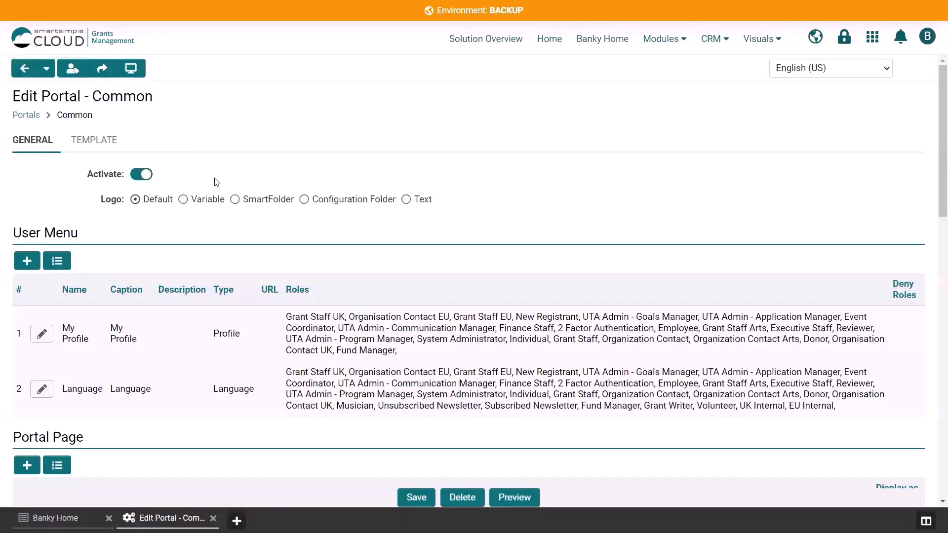
scroll(217, 182, down, 7)
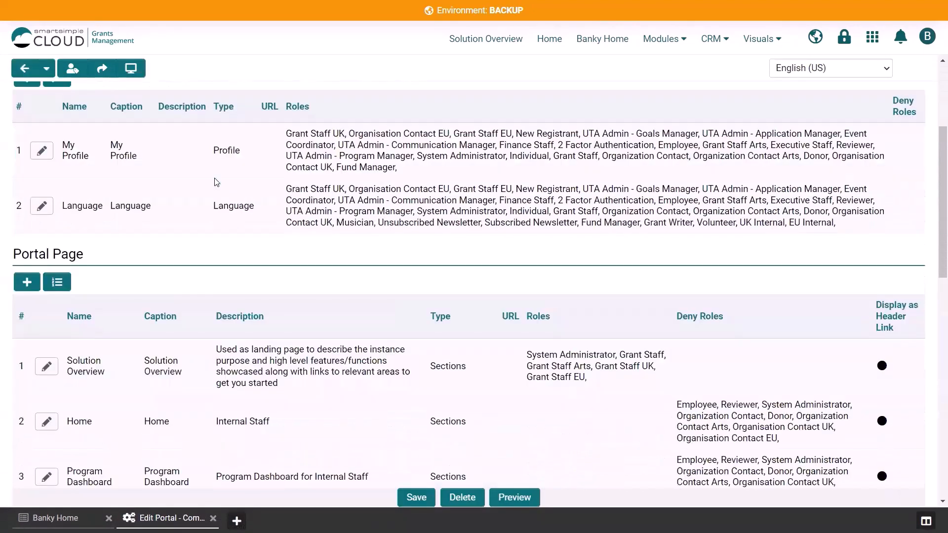
scroll(216, 182, down, 2)
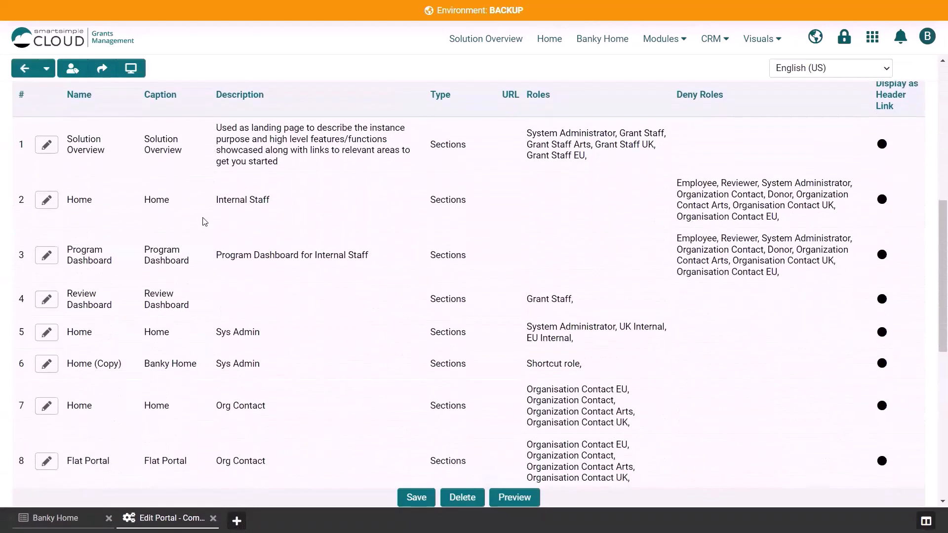
click(47, 364)
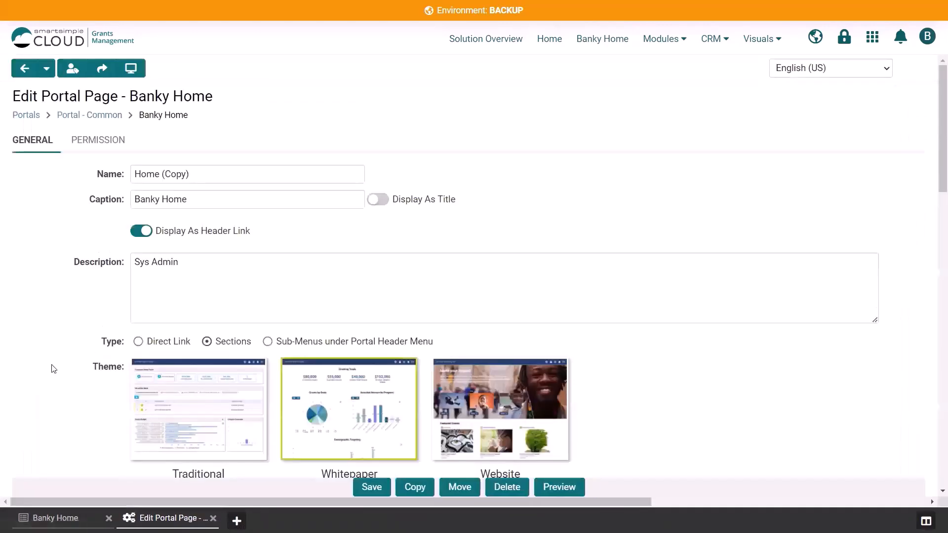
scroll(53, 368, down, 8)
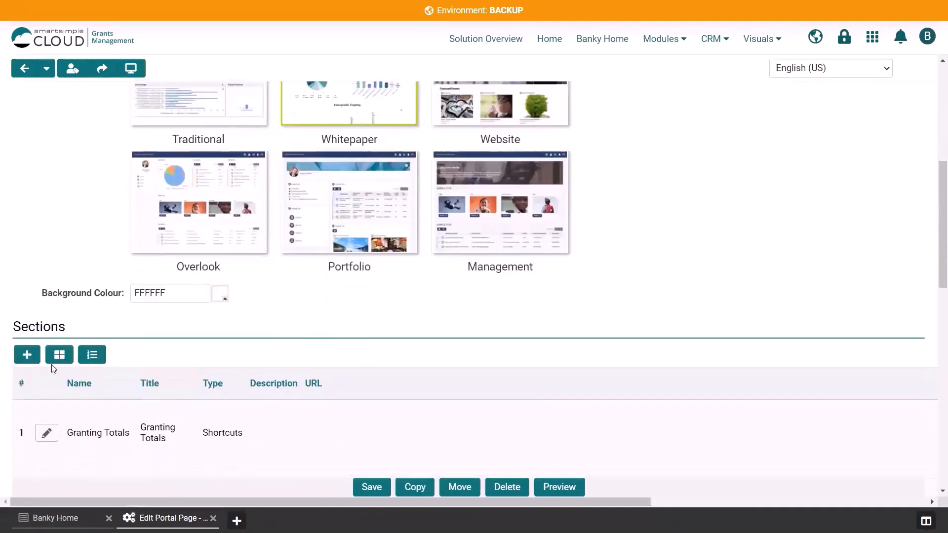
scroll(53, 368, down, 1)
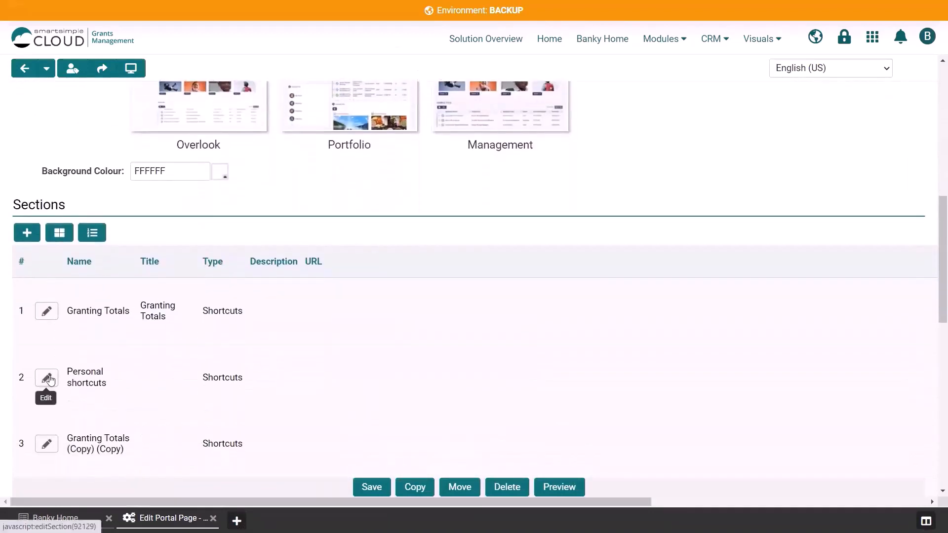
click(47, 378)
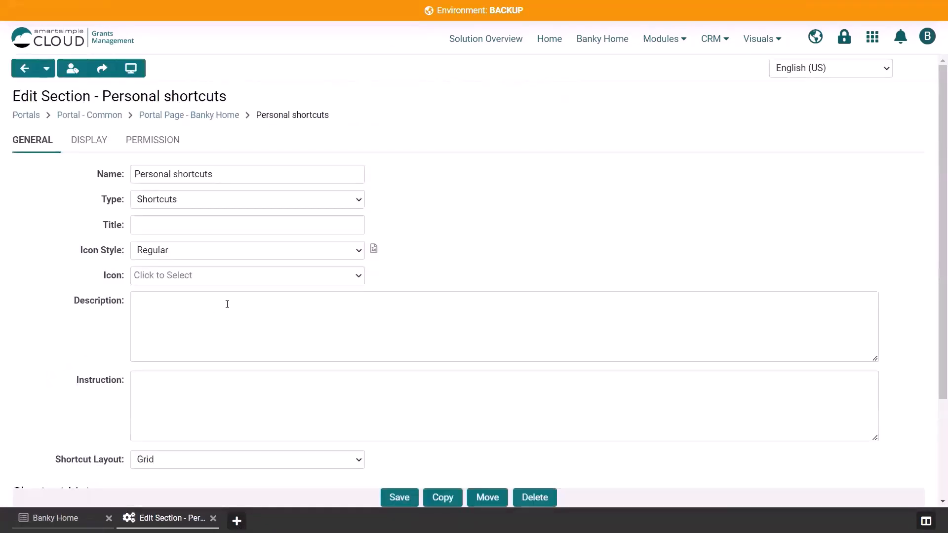
- Add the "Open profile" shortcut to the Personal shortcuts section's shortcut list
scroll(227, 303, down, 3)
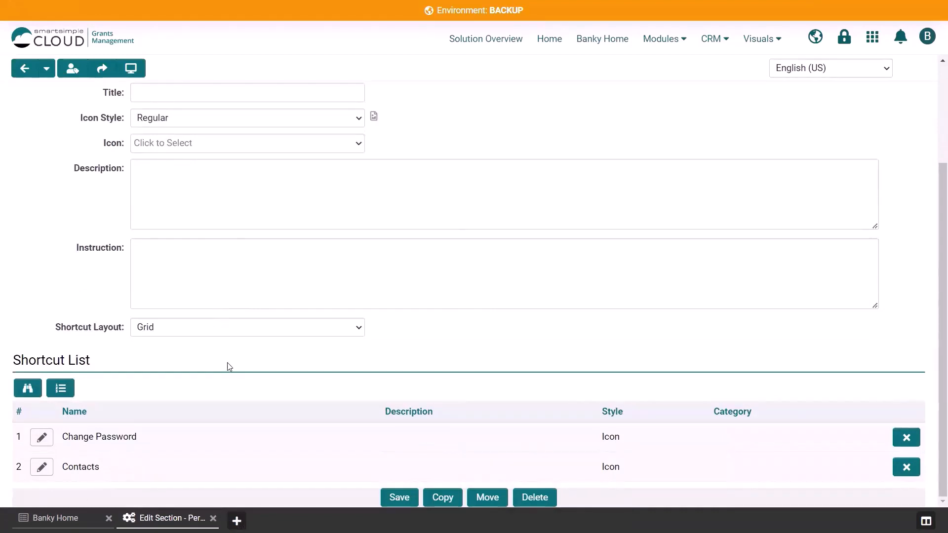
click(27, 390)
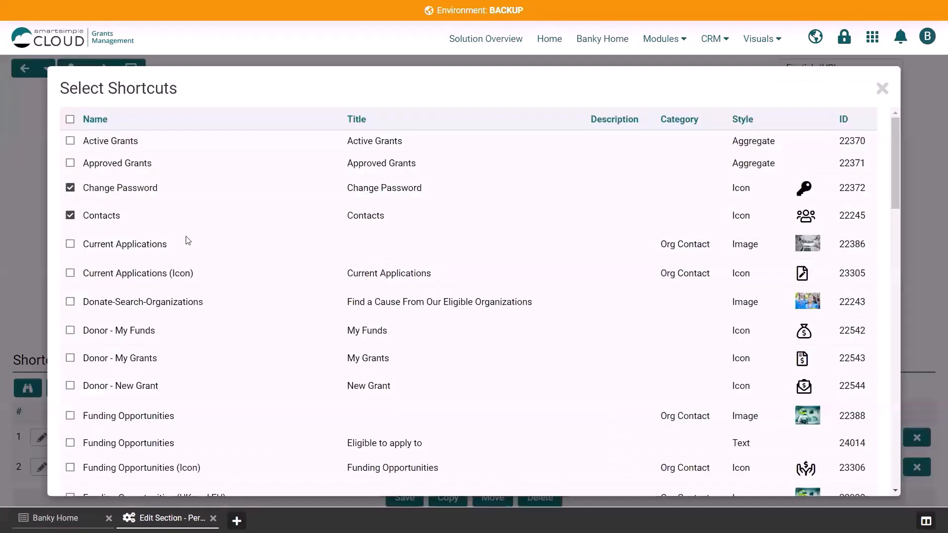
scroll(159, 295, down, 7)
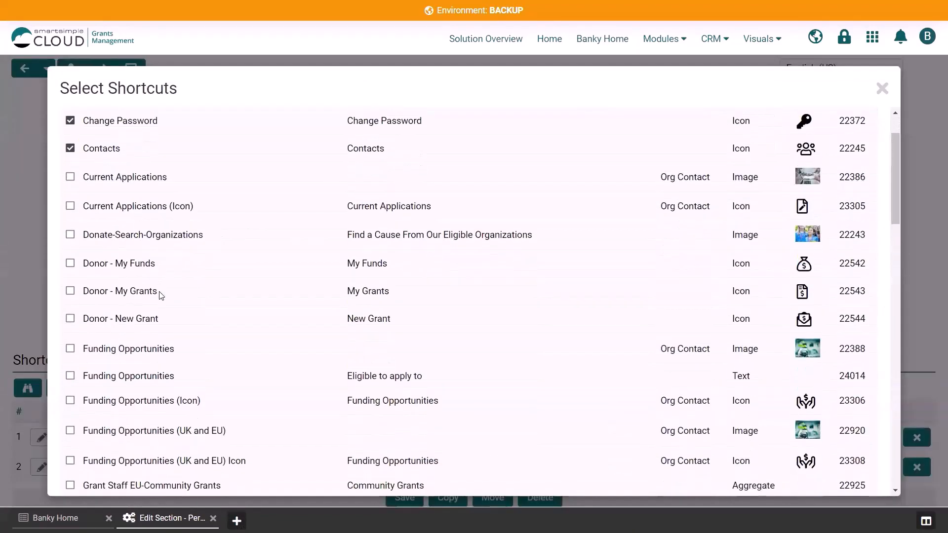
scroll(159, 295, down, 8)
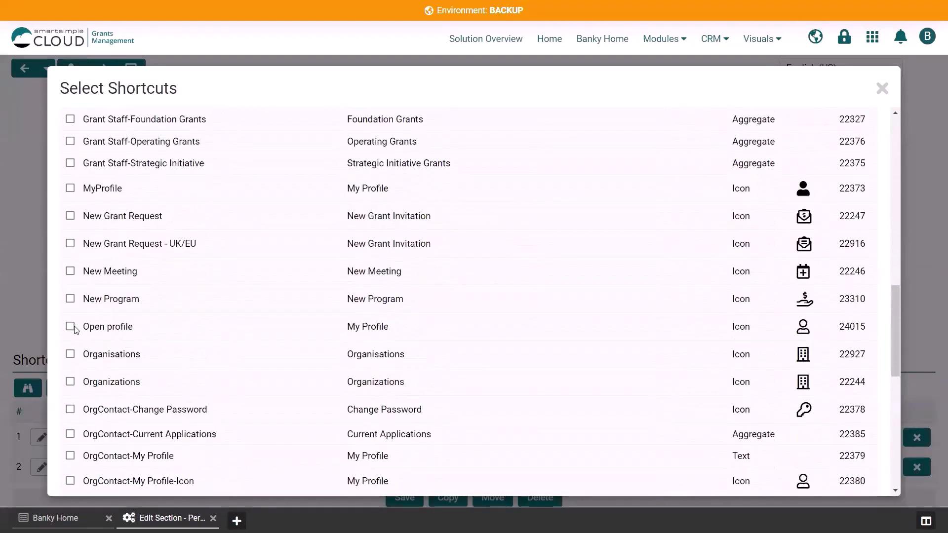
click(70, 327)
scroll(220, 330, down, 8)
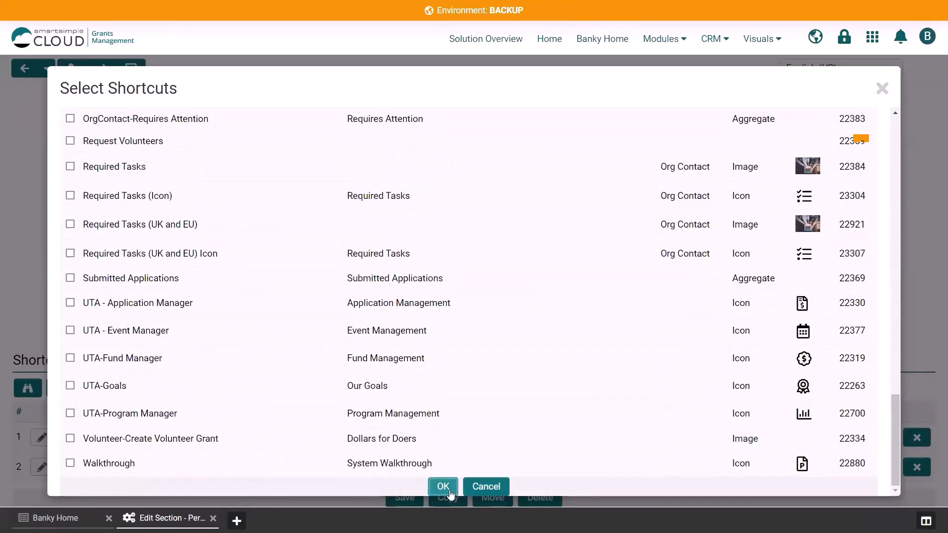
click(444, 486)
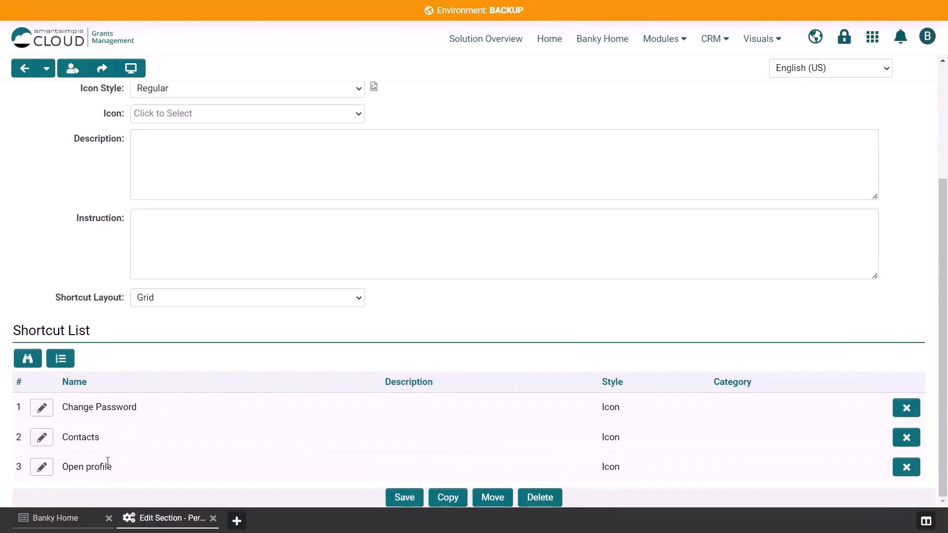
- Save the Personal shortcuts section, reorder its shortcut list to Open profile, Contacts, Change Password, and save the new order
click(404, 498)
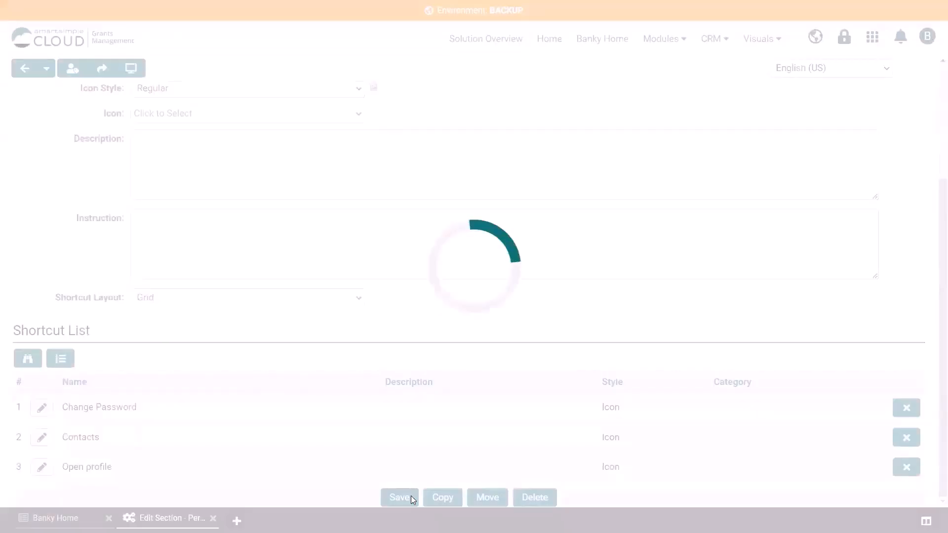
scroll(319, 360, down, 3)
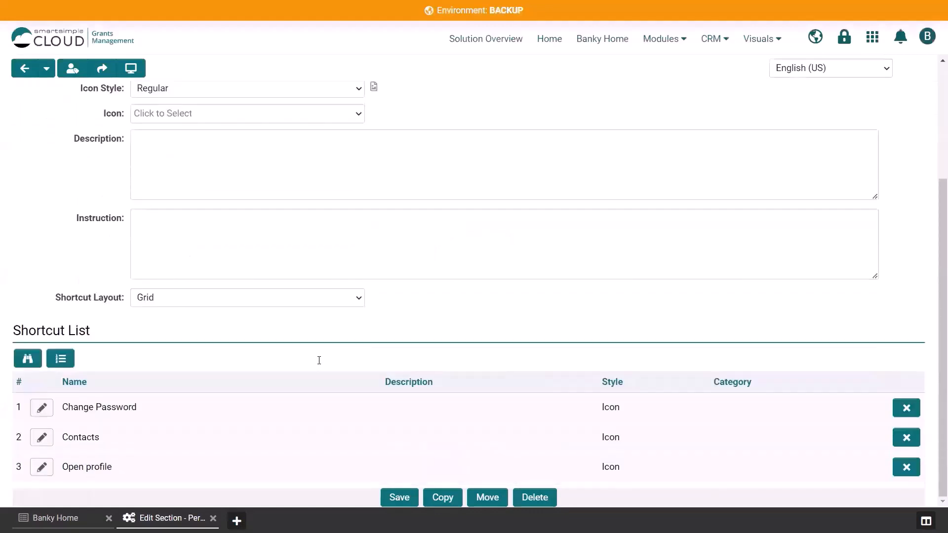
click(66, 363)
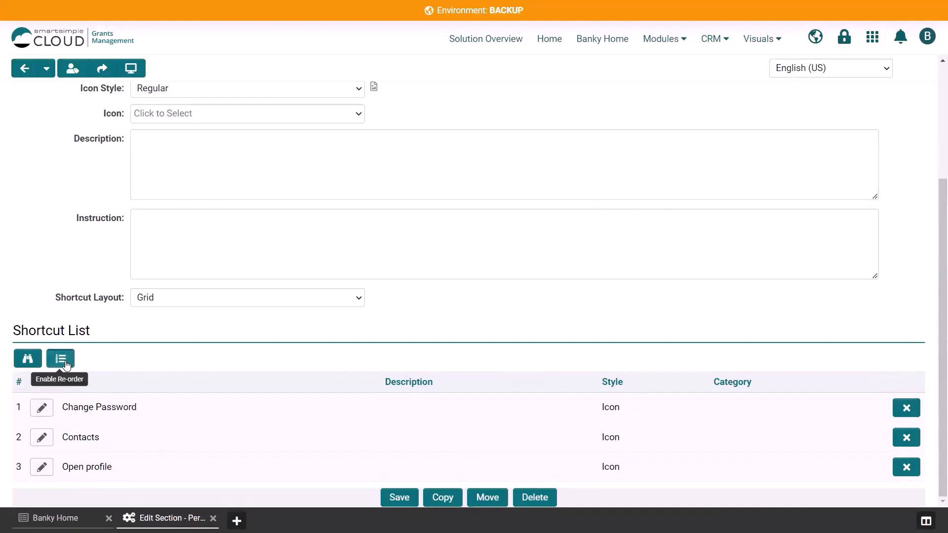
mouse_move(81, 460)
mouse_down()
mouse_move(79, 407)
mouse_move(93, 409)
mouse_move(97, 462)
mouse_up()
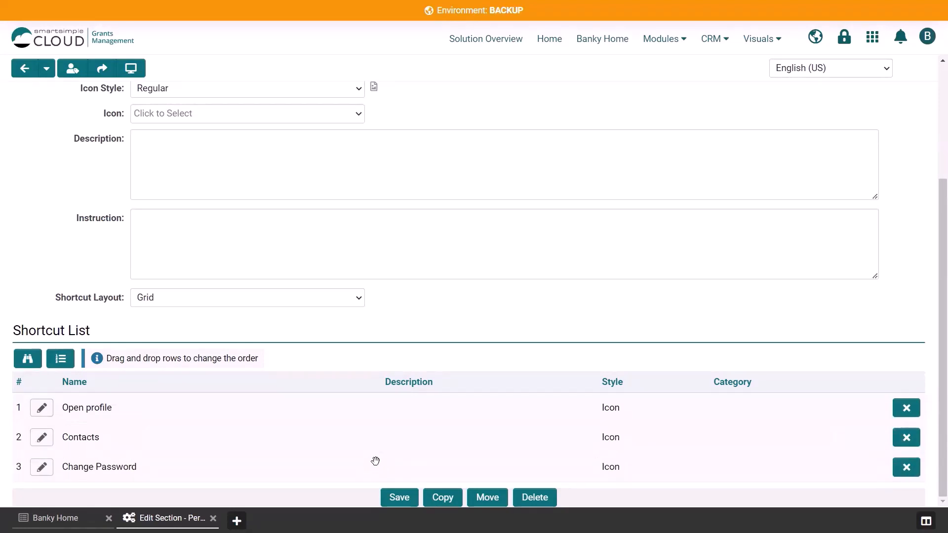
click(400, 502)
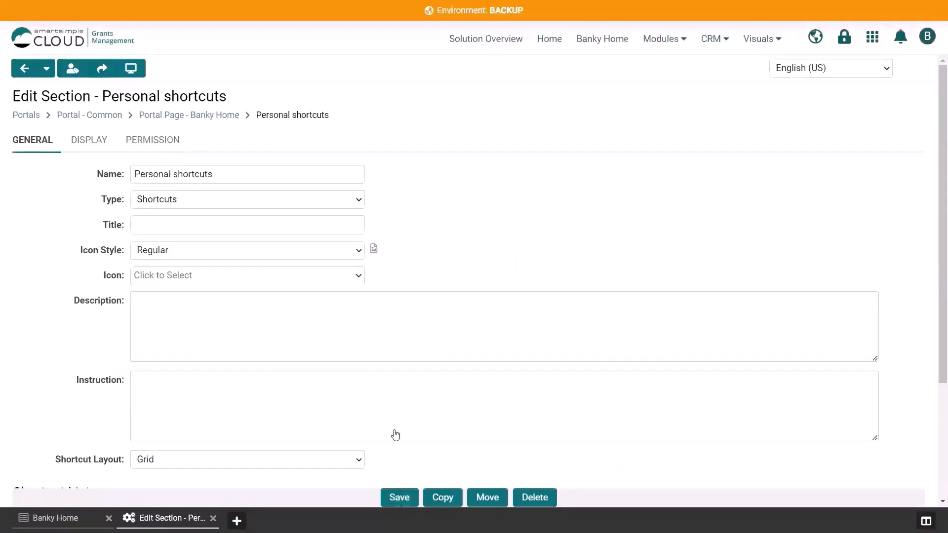
- Preview the Banky Home portal page and test its My Profile shortcut by opening the profile
click(233, 118)
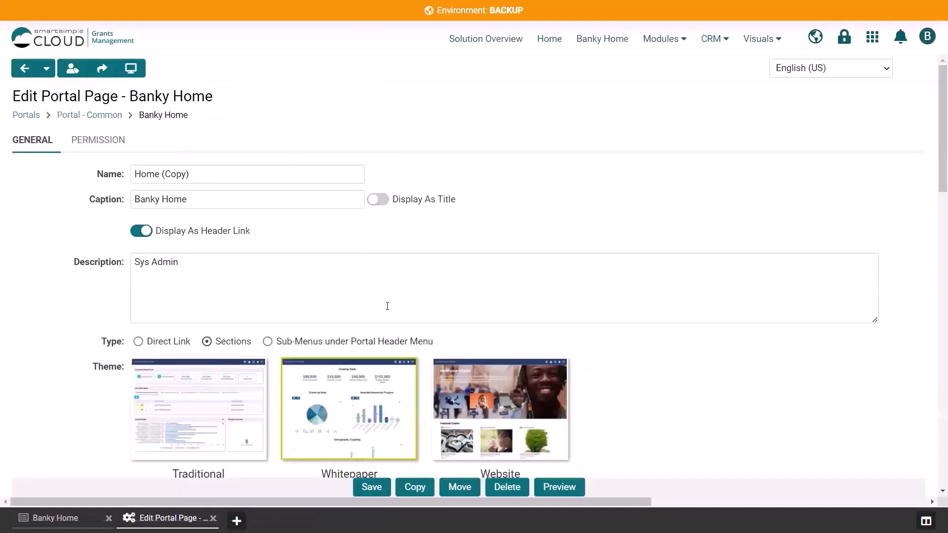
click(551, 487)
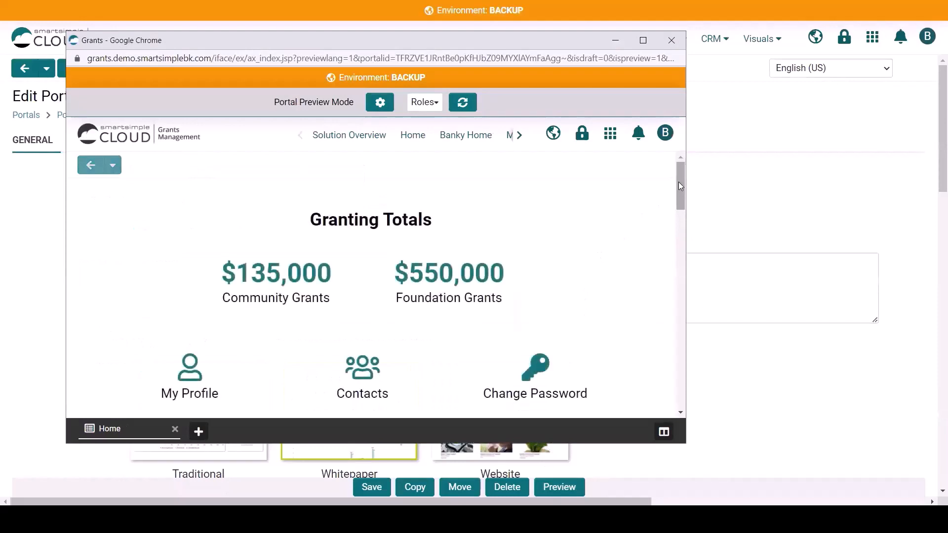
drag(678, 182, 674, 202)
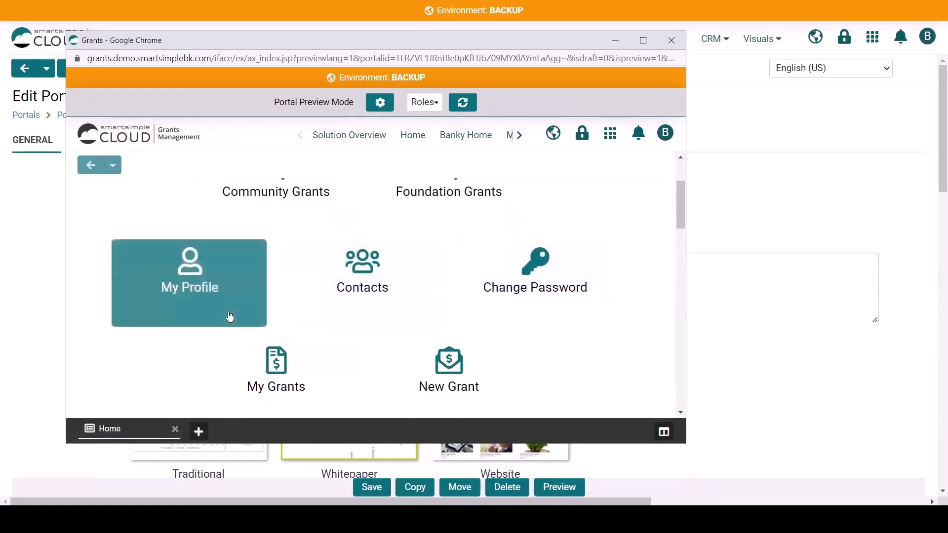
click(203, 267)
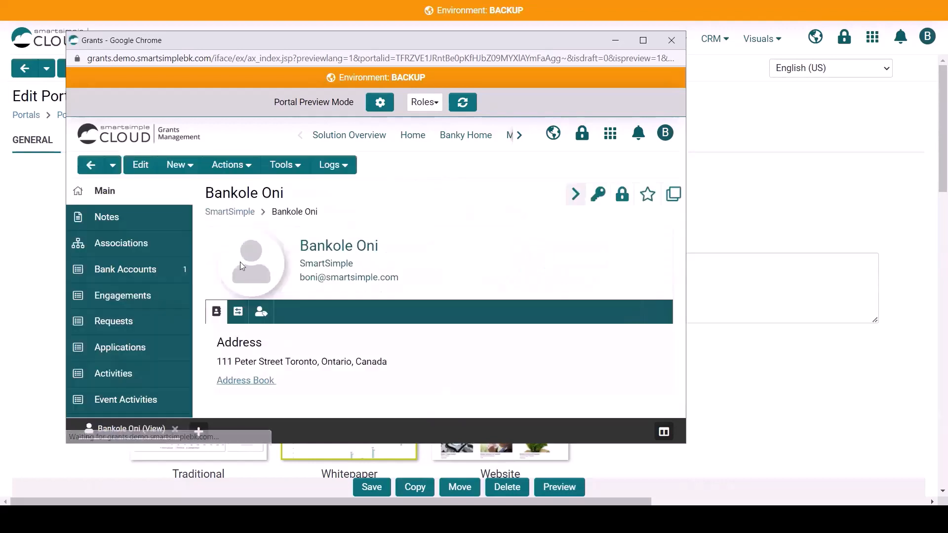